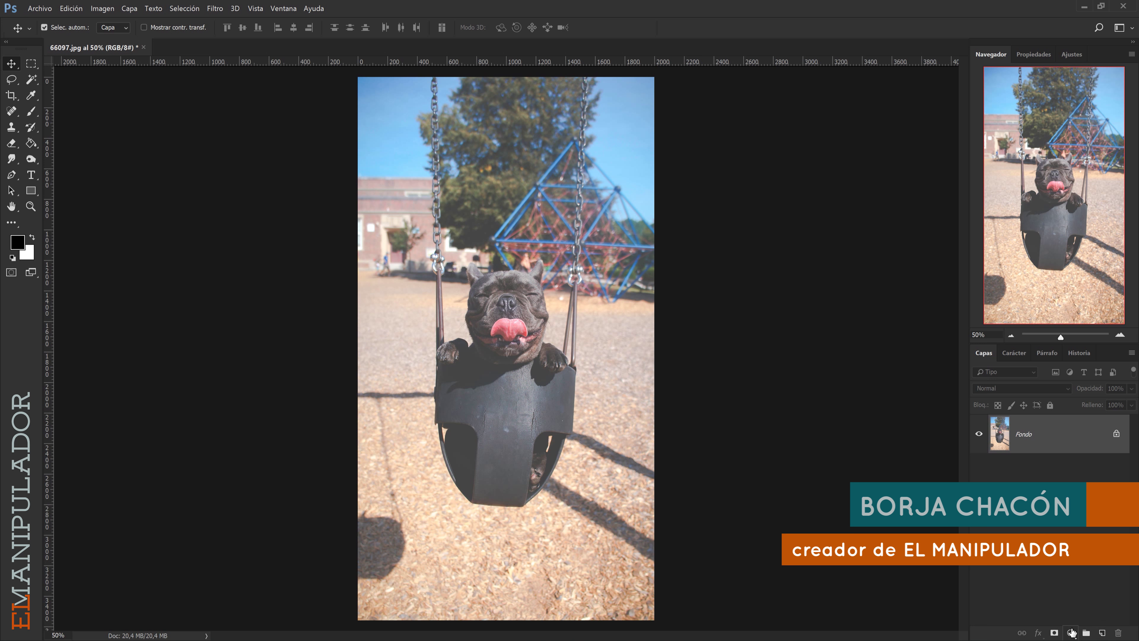
Step: Add a Curvas adjustment layer, pulling a point down to input 160 / output 103 to darken
left_click(1072, 633)
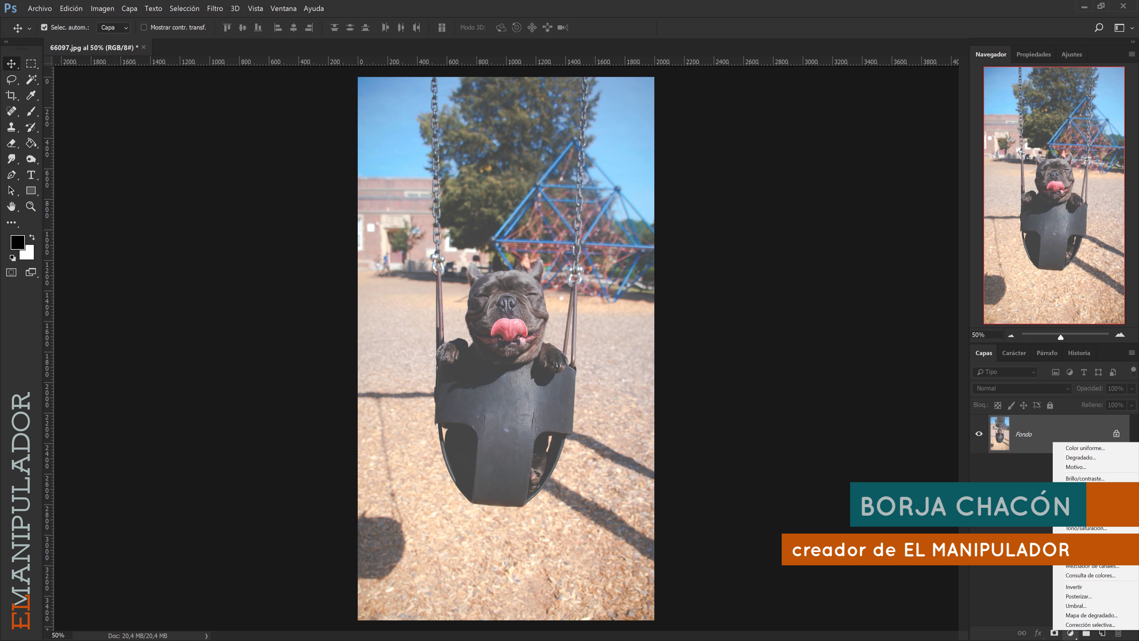
left_click(1085, 497)
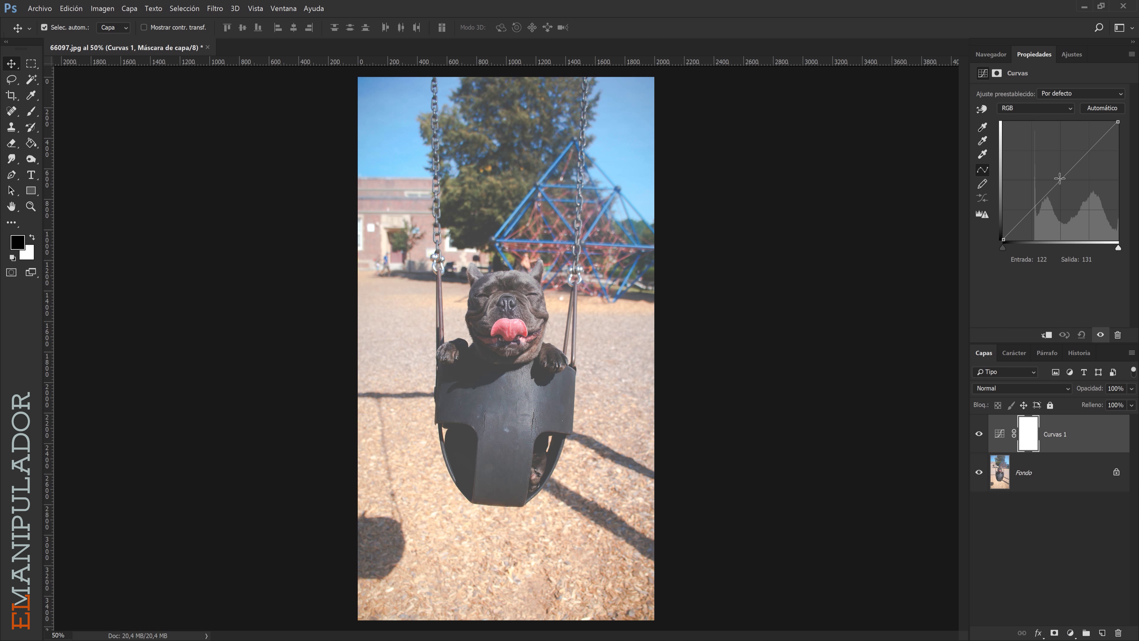
left_click_drag(1072, 170, 1076, 192)
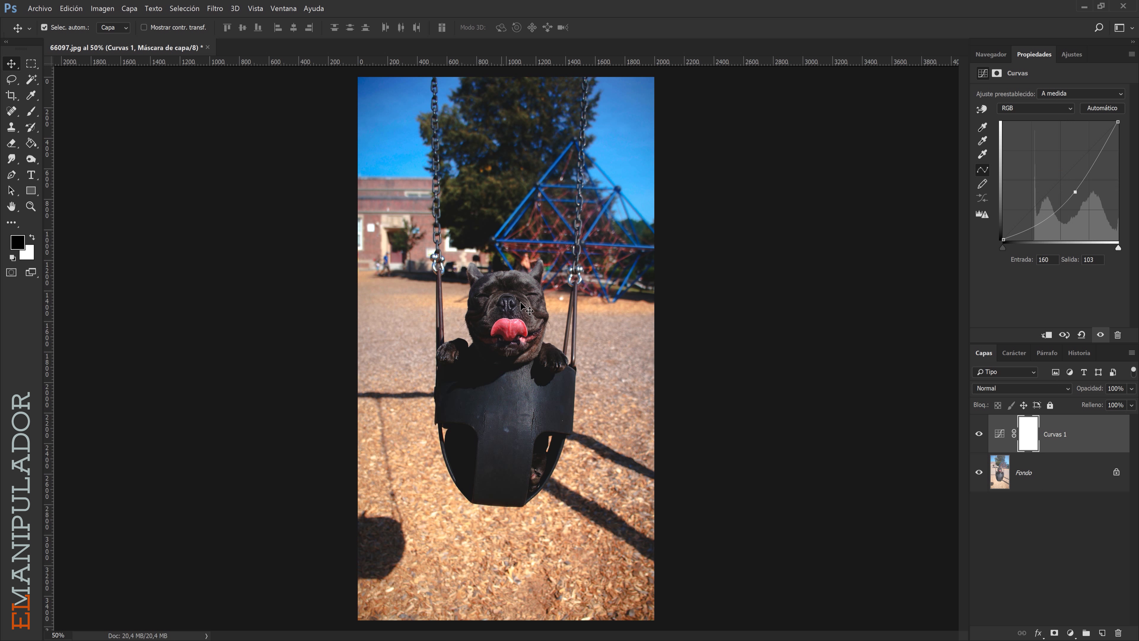
Step: Duplicate the Fondo layer and move the copy above Curvas 1
left_click(1076, 472)
key("ctrl+j")
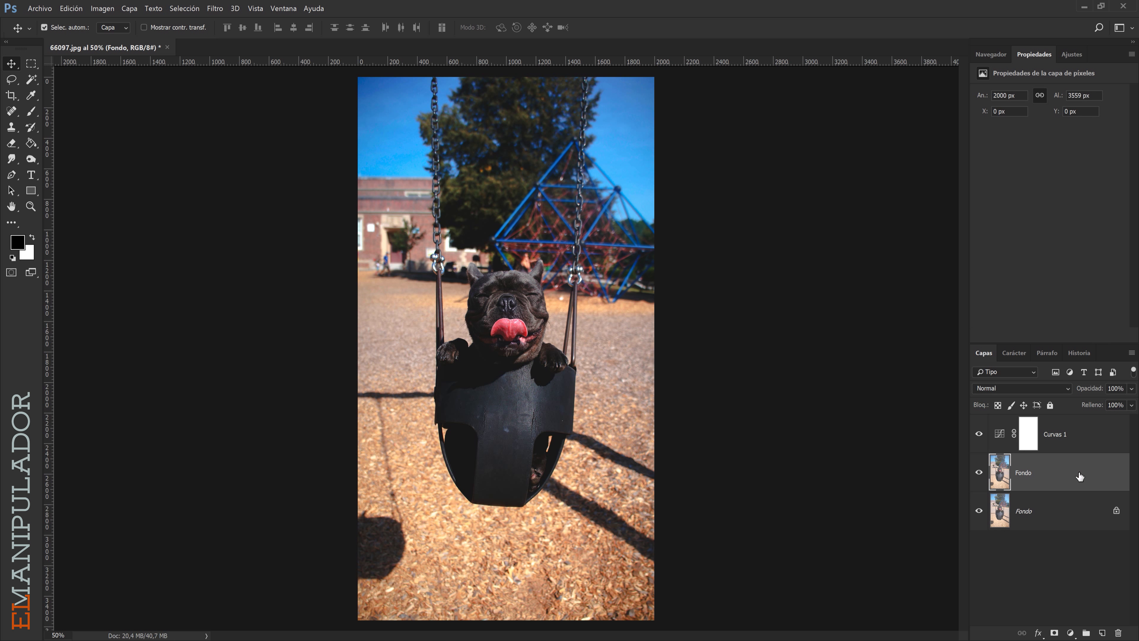
left_click_drag(1070, 477, 1049, 441)
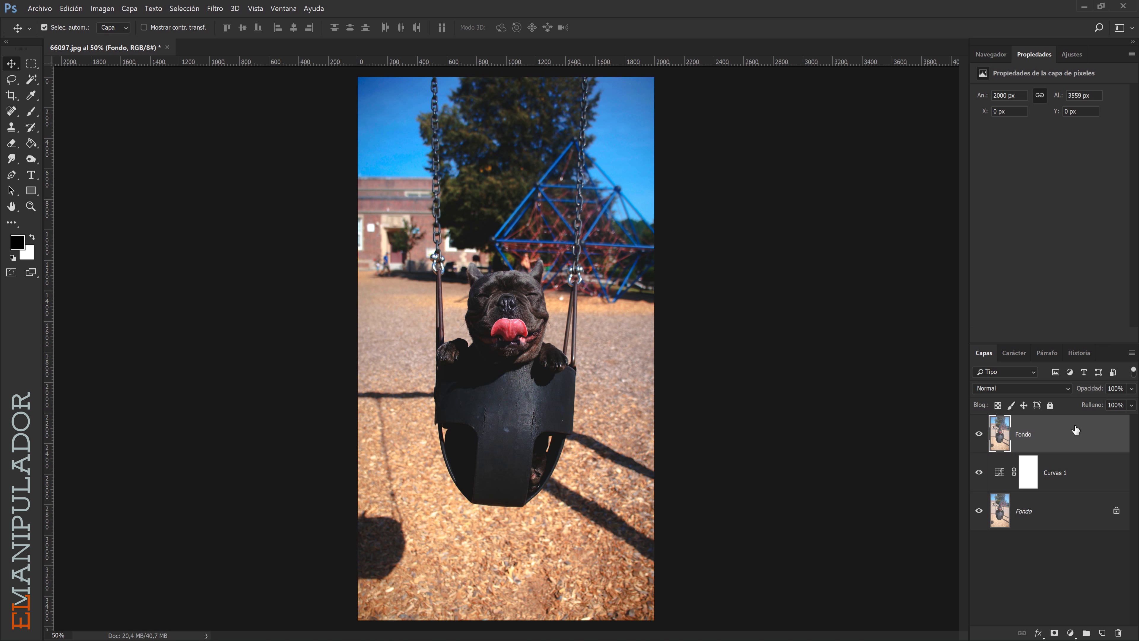
Step: Rename the copy 'HDR Suave' and convert it into a smart object
double_click(1027, 433)
type("HDR Suave")
key("Return")
right_click(1028, 435)
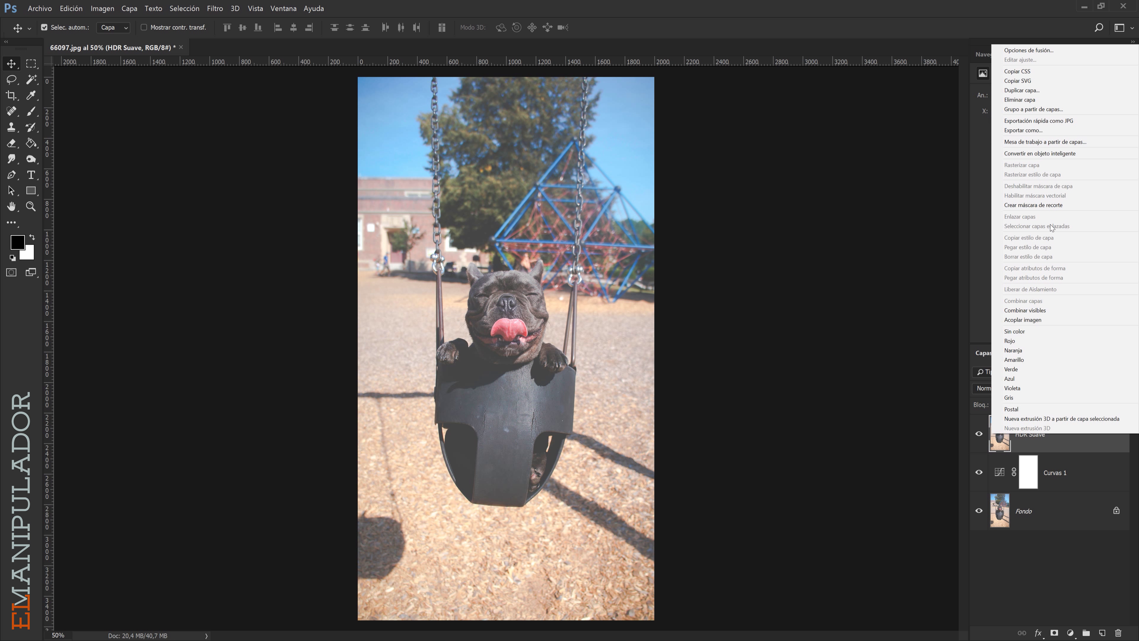
left_click(1028, 153)
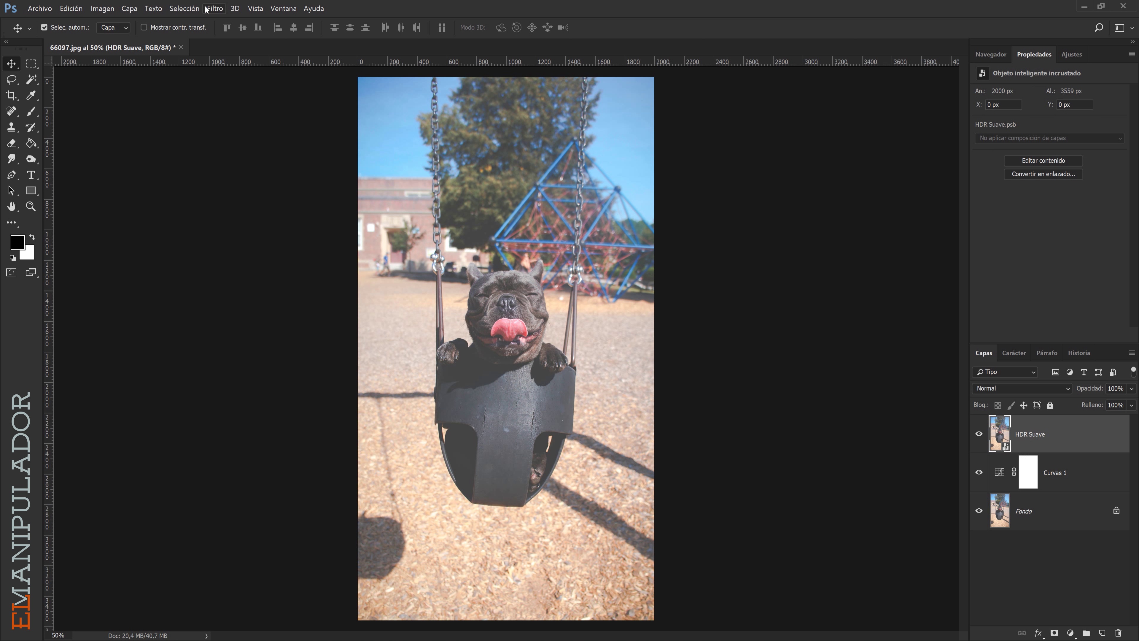
Step: Apply Sombras/iluminaciones to HDR Suave with Sombras 30% and Iluminaciones 30%
left_click(105, 8)
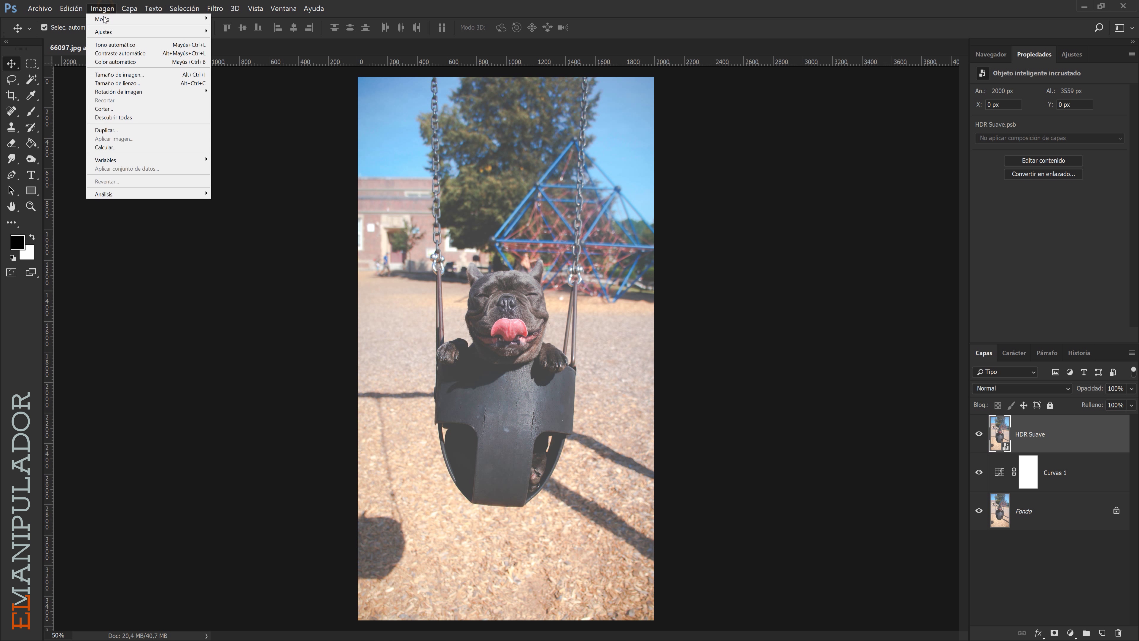
mouse_move(107, 31)
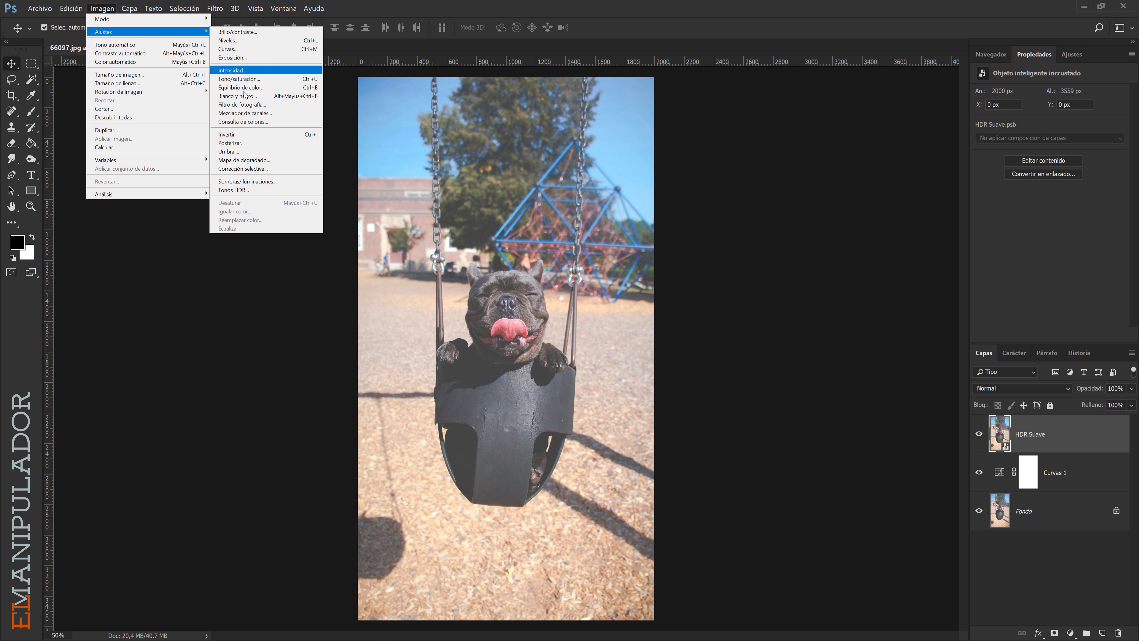
left_click(264, 183)
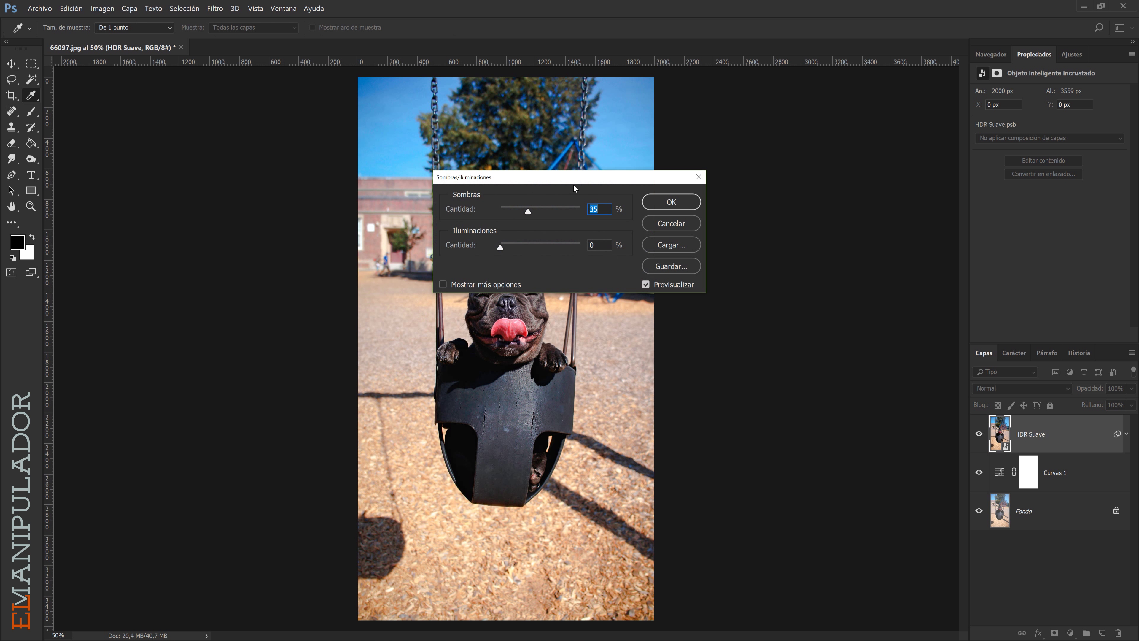
left_click_drag(660, 190, 794, 246)
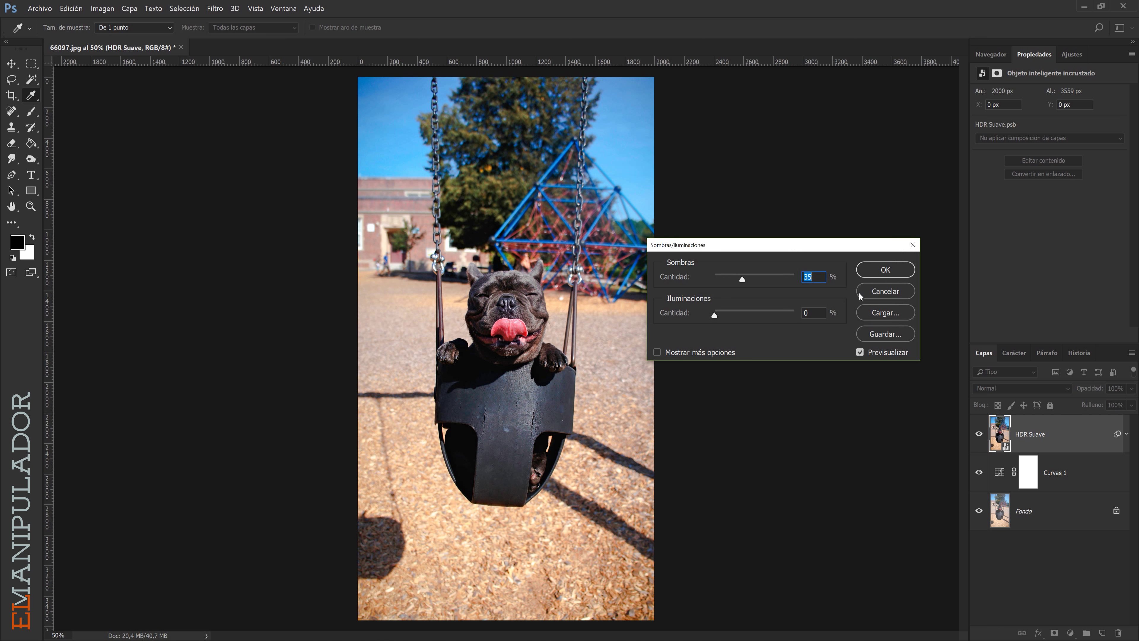
type("30")
double_click(814, 313)
type("30")
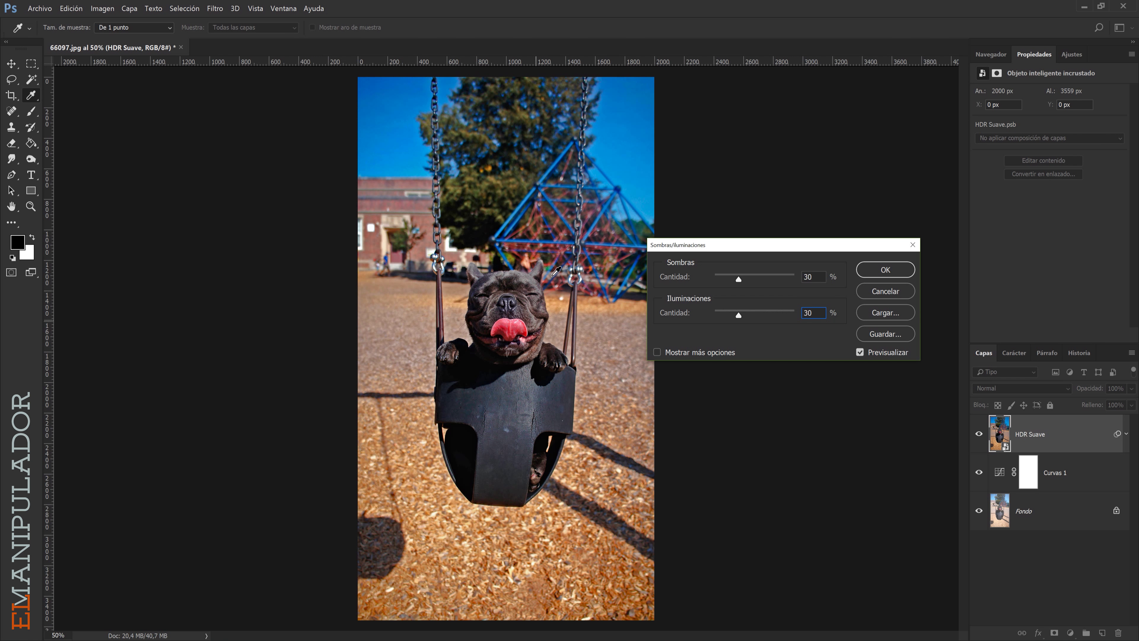
left_click(885, 270)
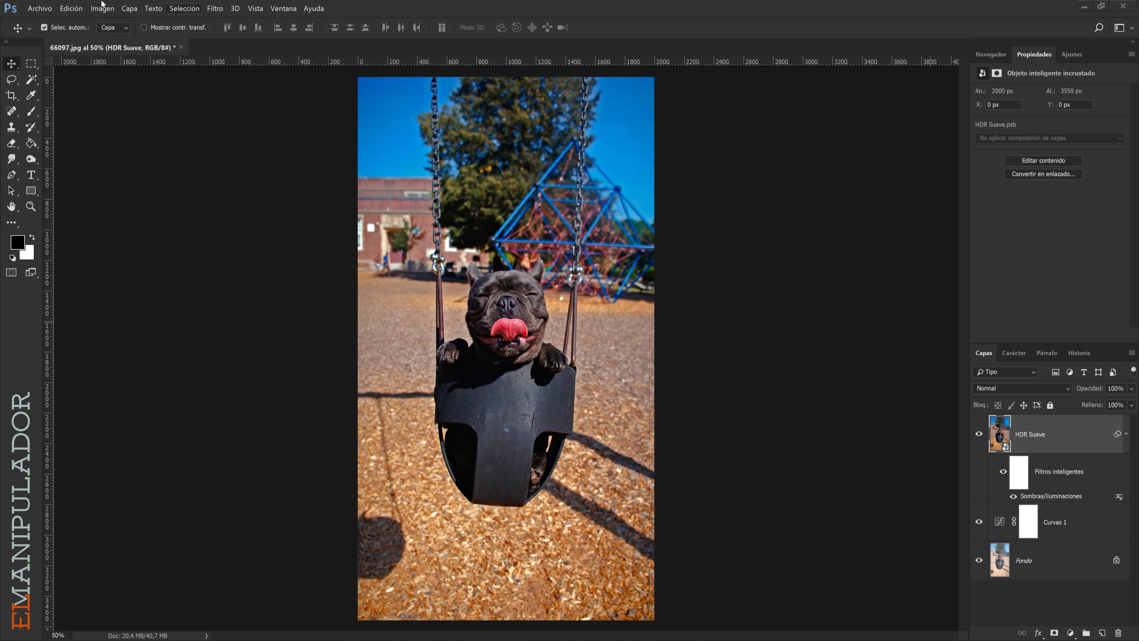
Step: Apply a Blanco y negro smart filter to HDR Suave with Rojos set to 40
left_click(99, 10)
mouse_move(104, 31)
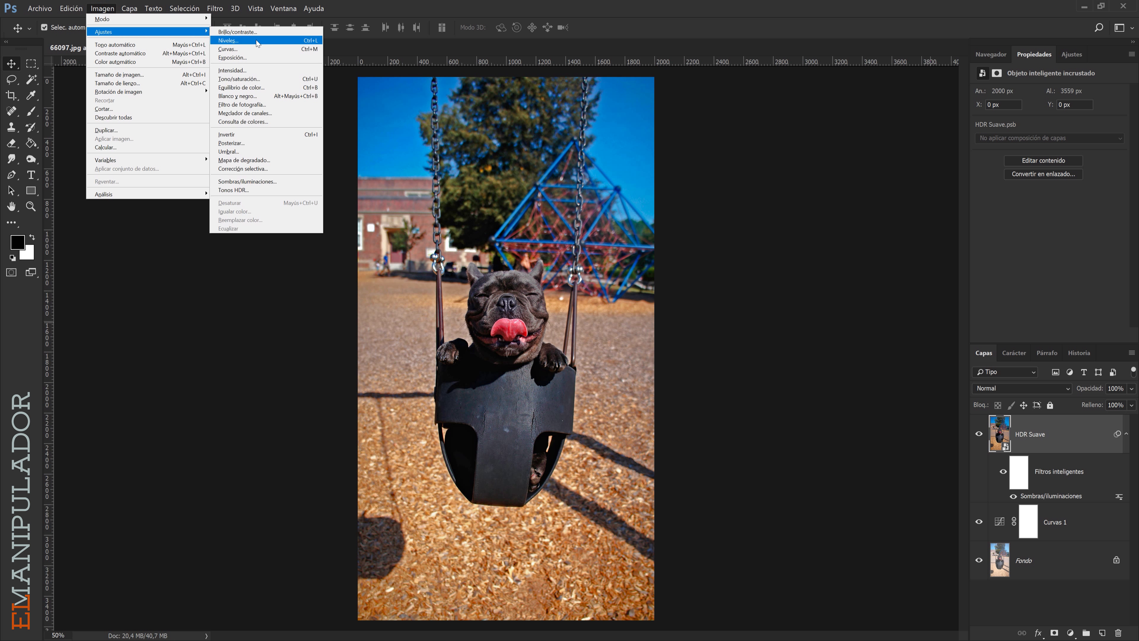
left_click(253, 95)
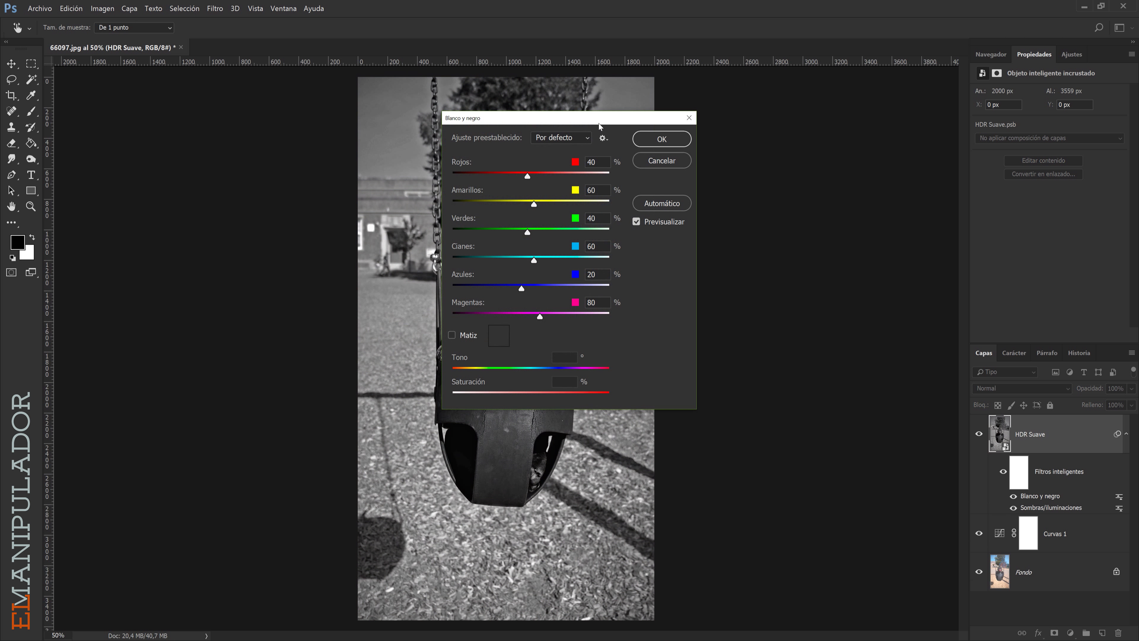
mouse_move(595, 121)
left_mouse_down()
mouse_move(828, 177)
mouse_move(835, 159)
left_mouse_up()
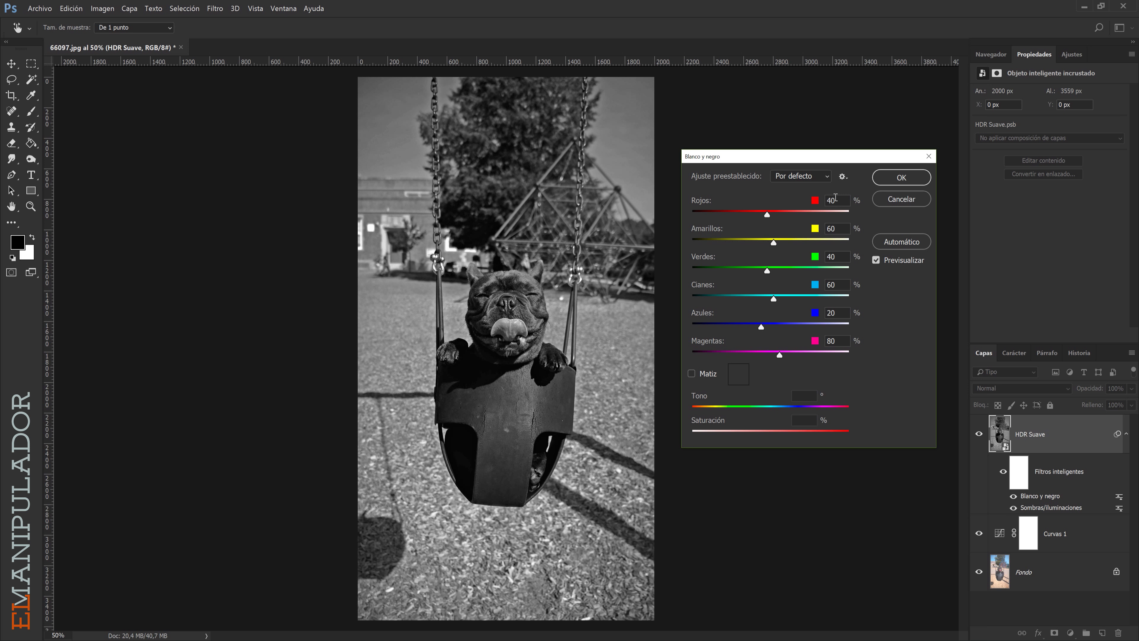
left_click(810, 177)
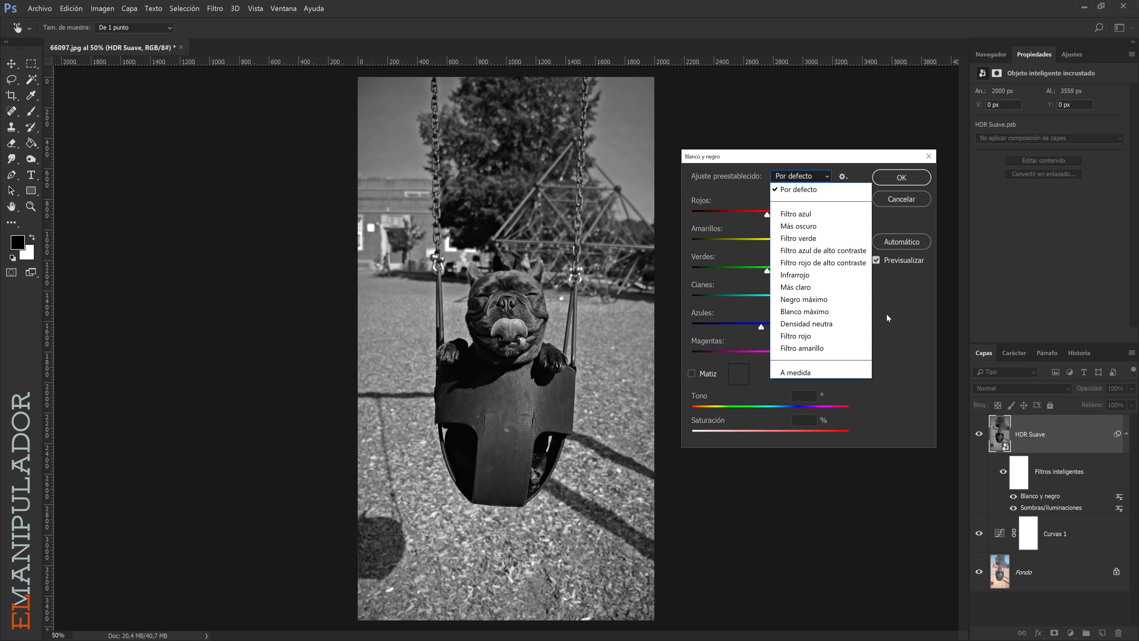
left_click(903, 308)
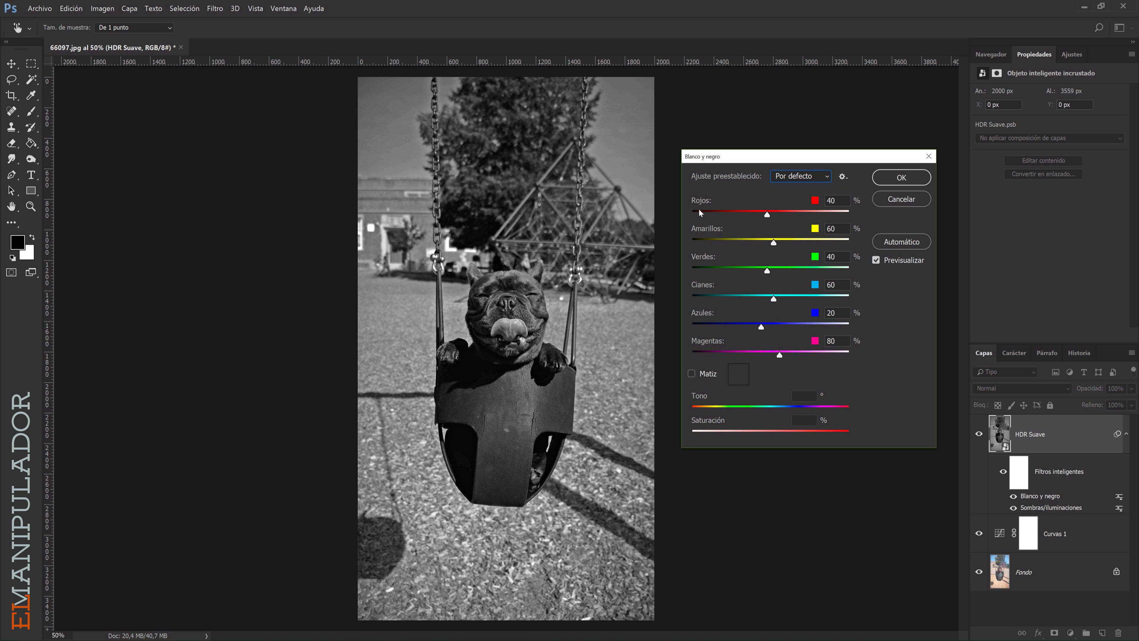
mouse_move(766, 215)
left_mouse_down()
mouse_move(729, 214)
mouse_move(781, 215)
left_mouse_up()
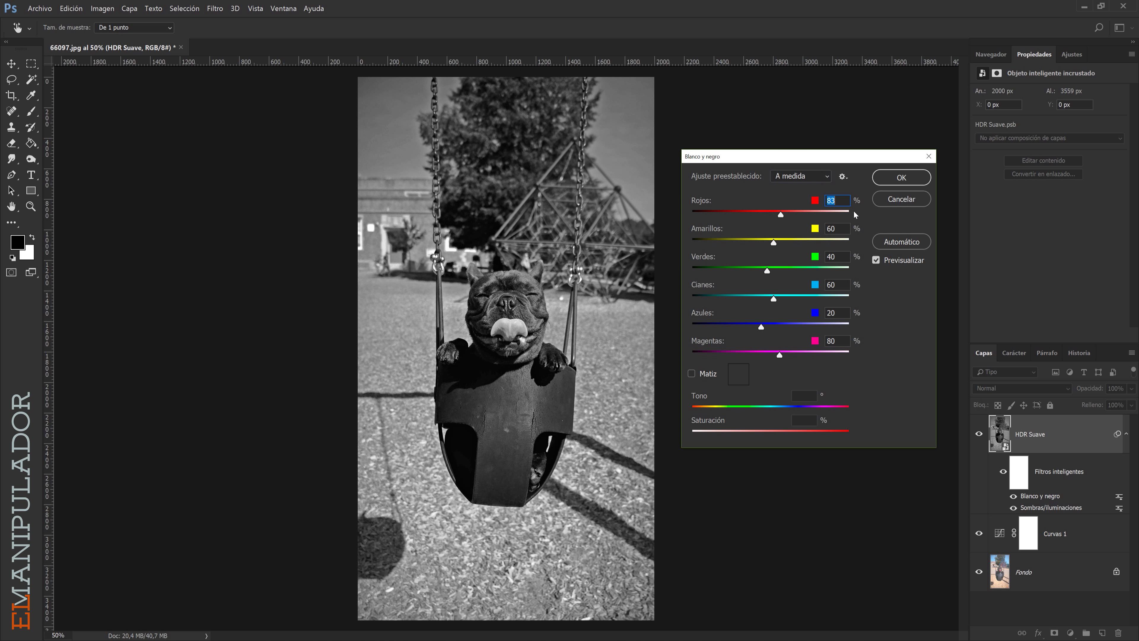
double_click(834, 201)
type("40")
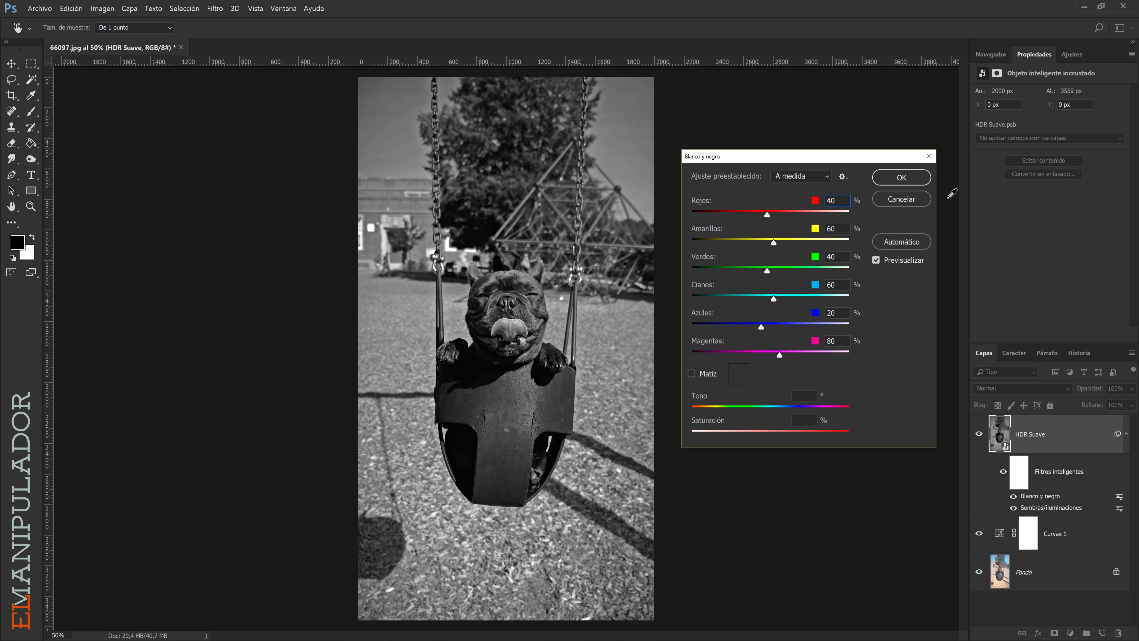
left_click(913, 180)
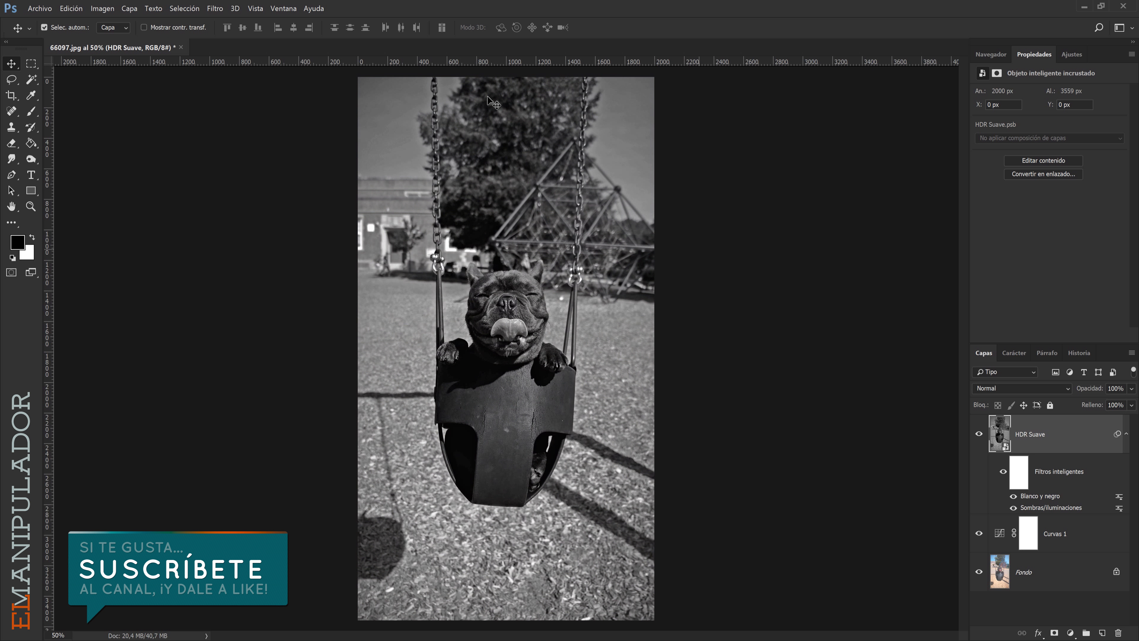
Step: Apply Estabilizador de imagen with a 20 px trace limit and 20% artifact suppression
left_click(215, 8)
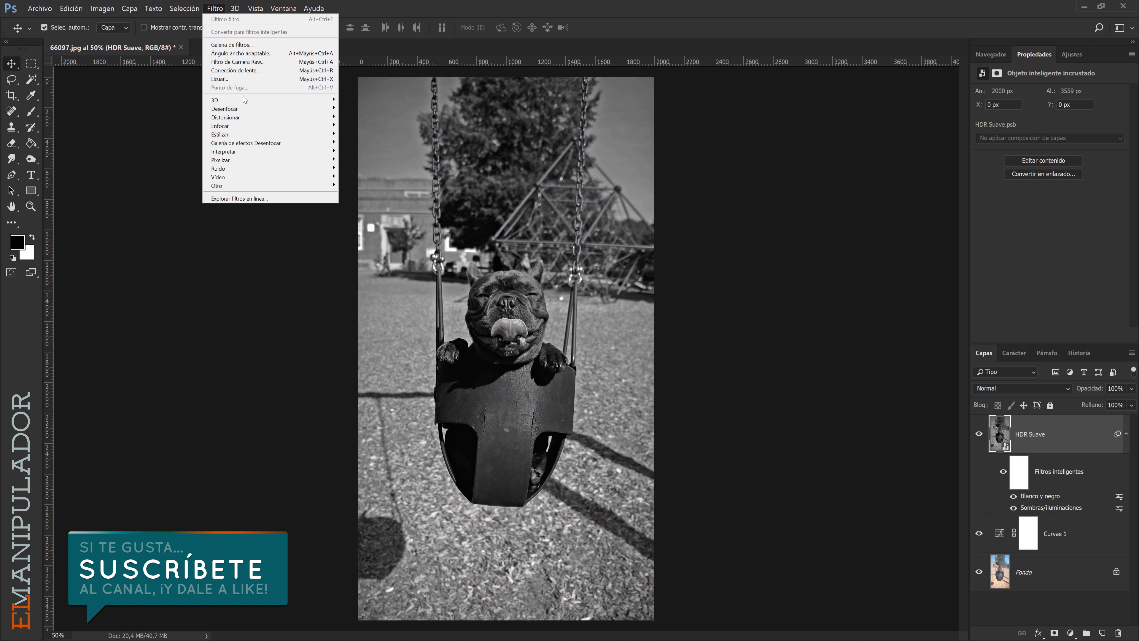
left_click(373, 126)
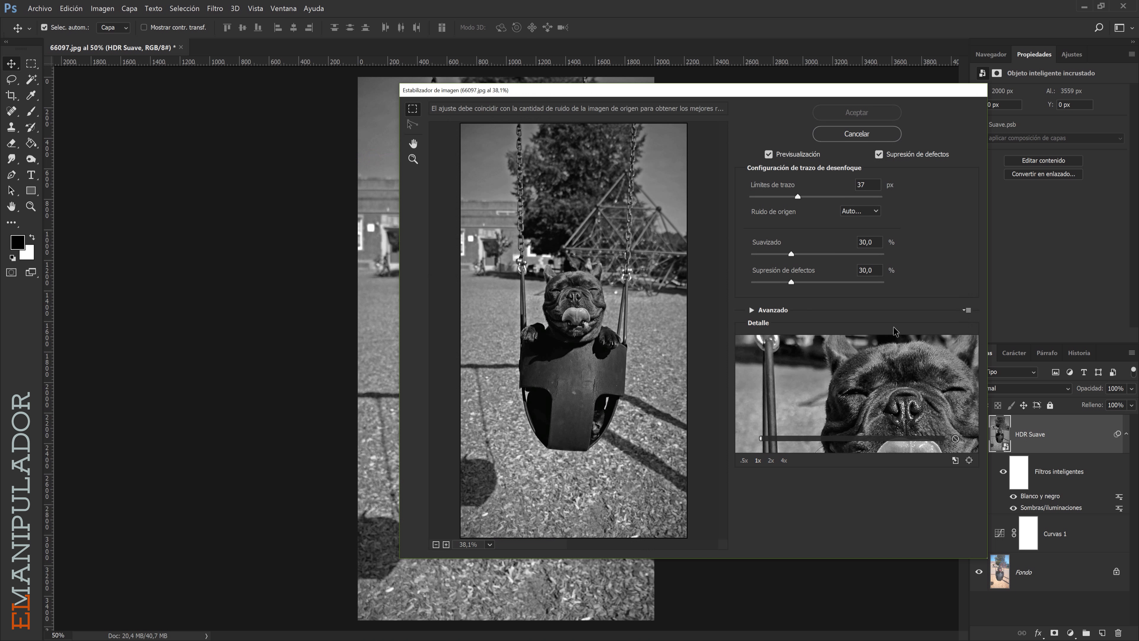
left_click_drag(916, 395, 856, 390)
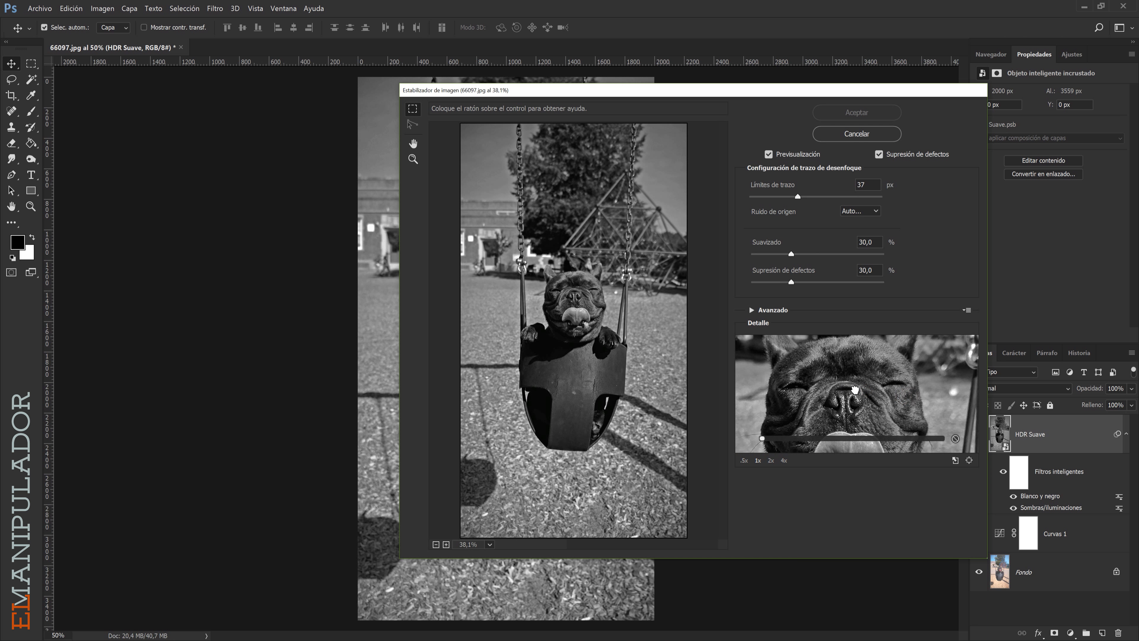
left_click(875, 183)
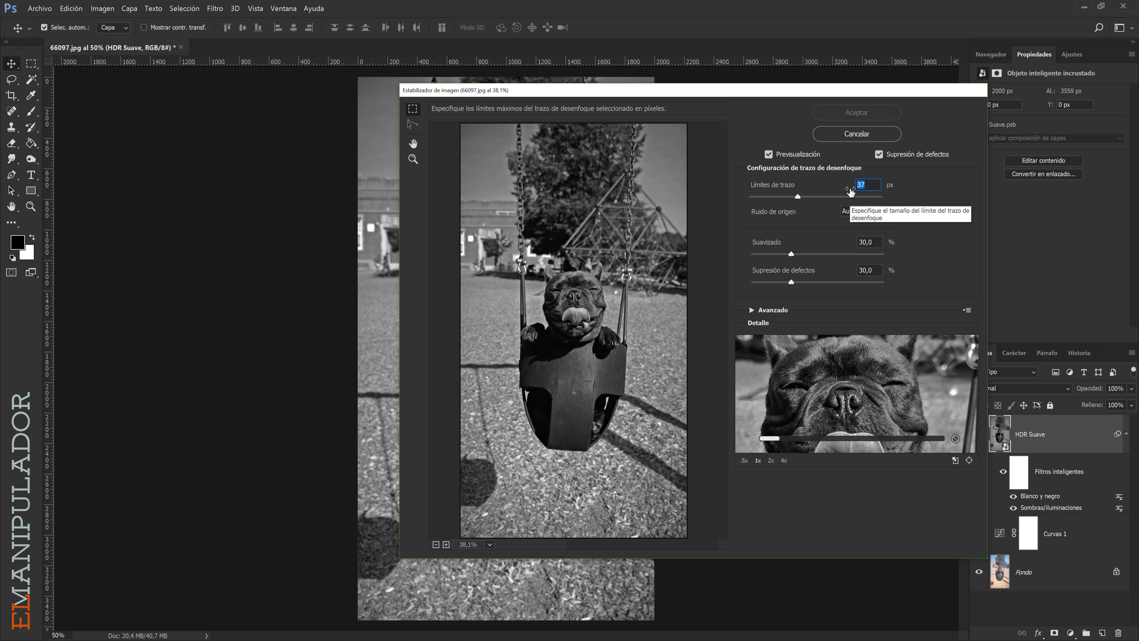
type("20")
key("Tab")
key("Tab")
key("Tab")
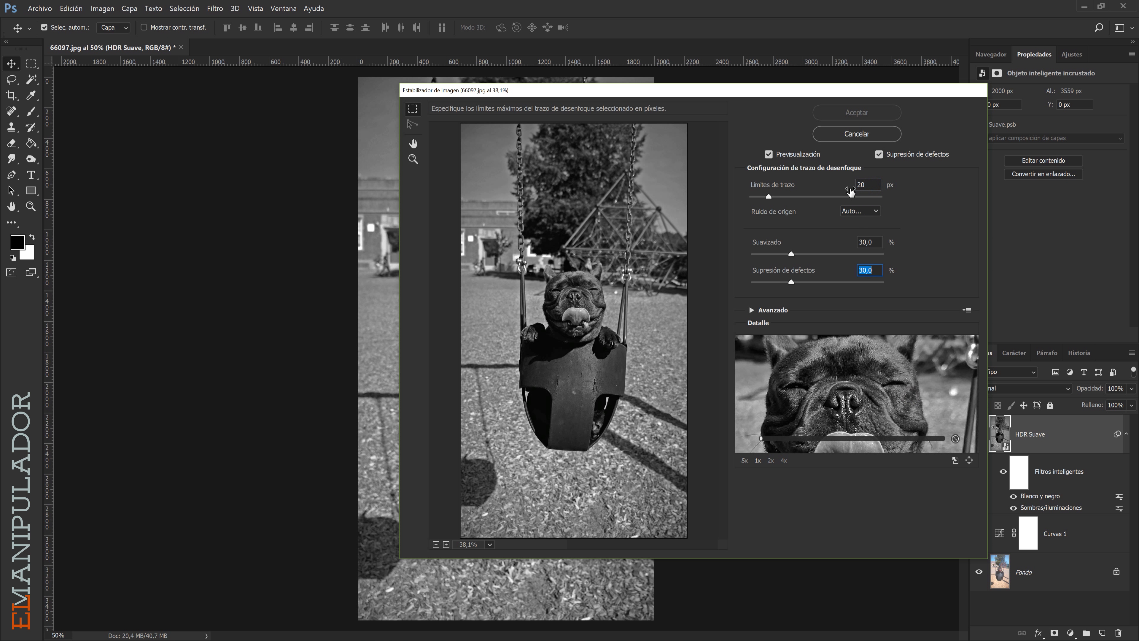
type("20")
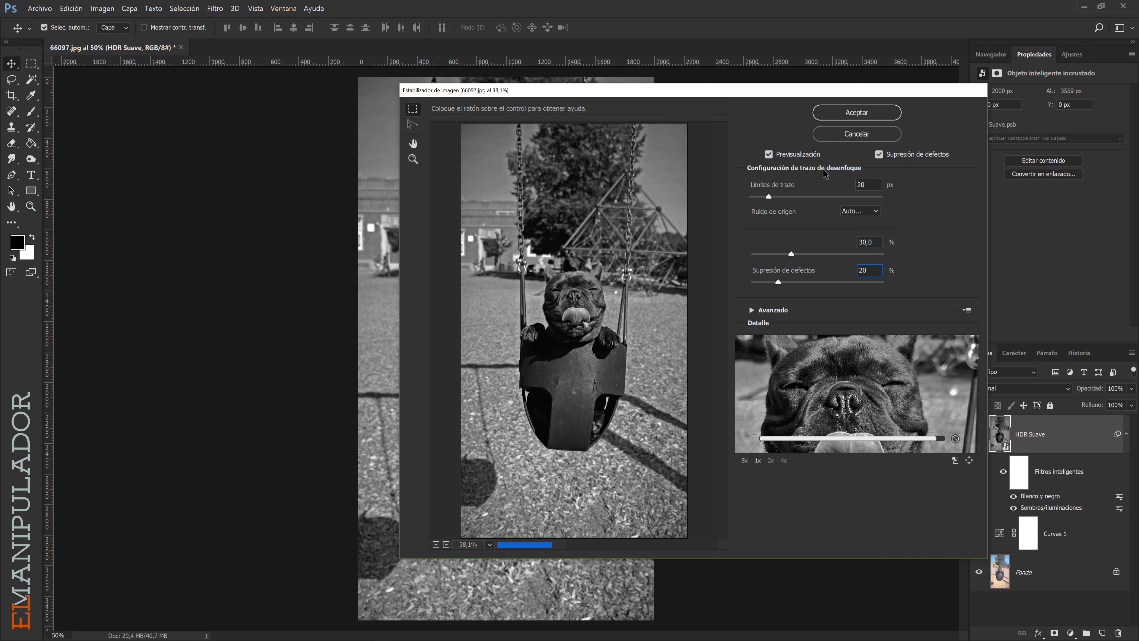
key("Return")
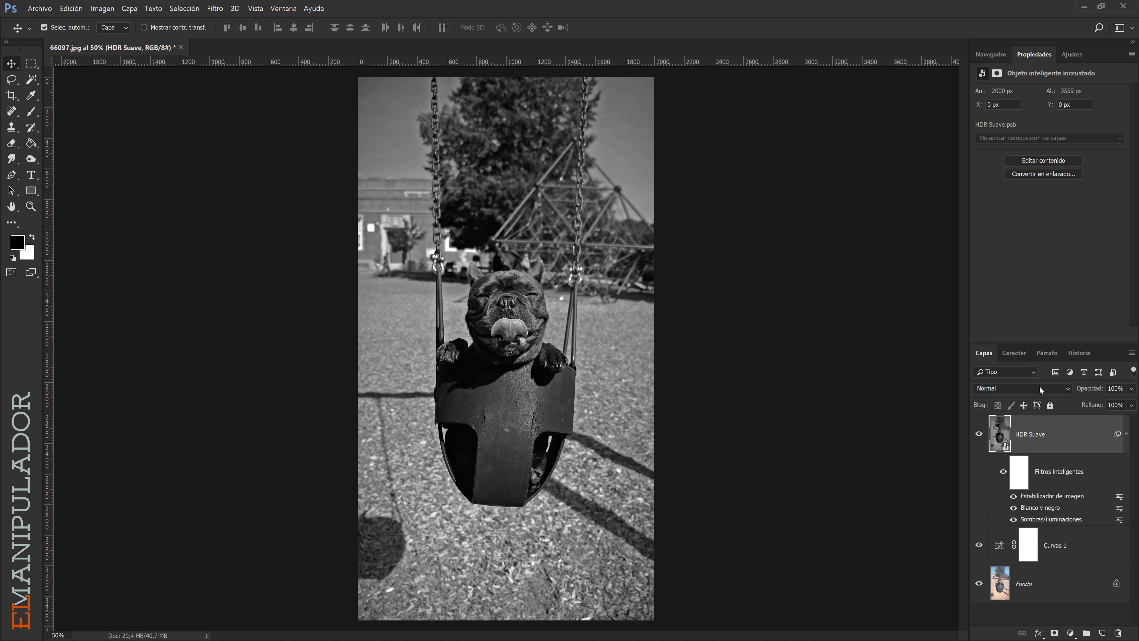
Step: Set HDR Suave to Superponer blend mode, then toggle Curvas 1 off and on to compare
left_click(1035, 387)
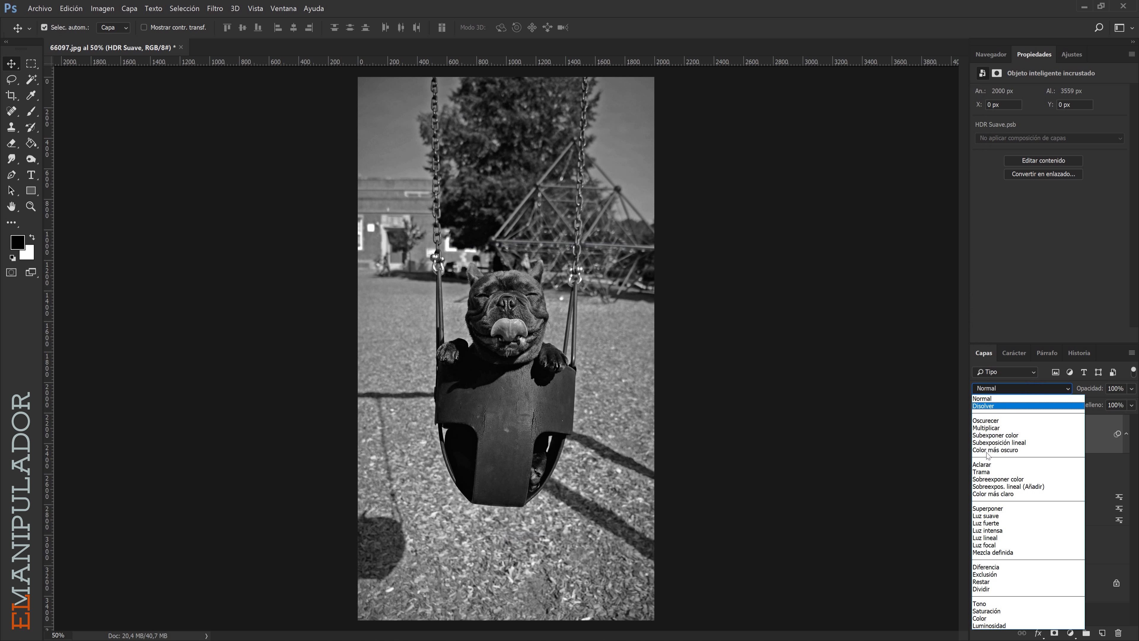
left_click(981, 509)
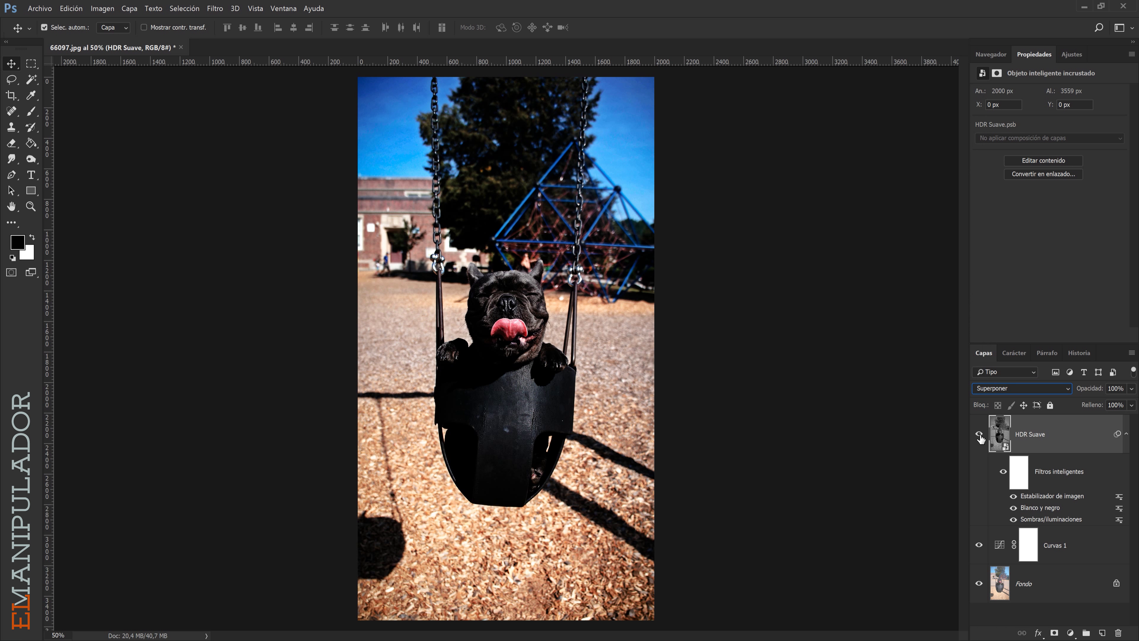
left_click(980, 545)
left_click(980, 545)
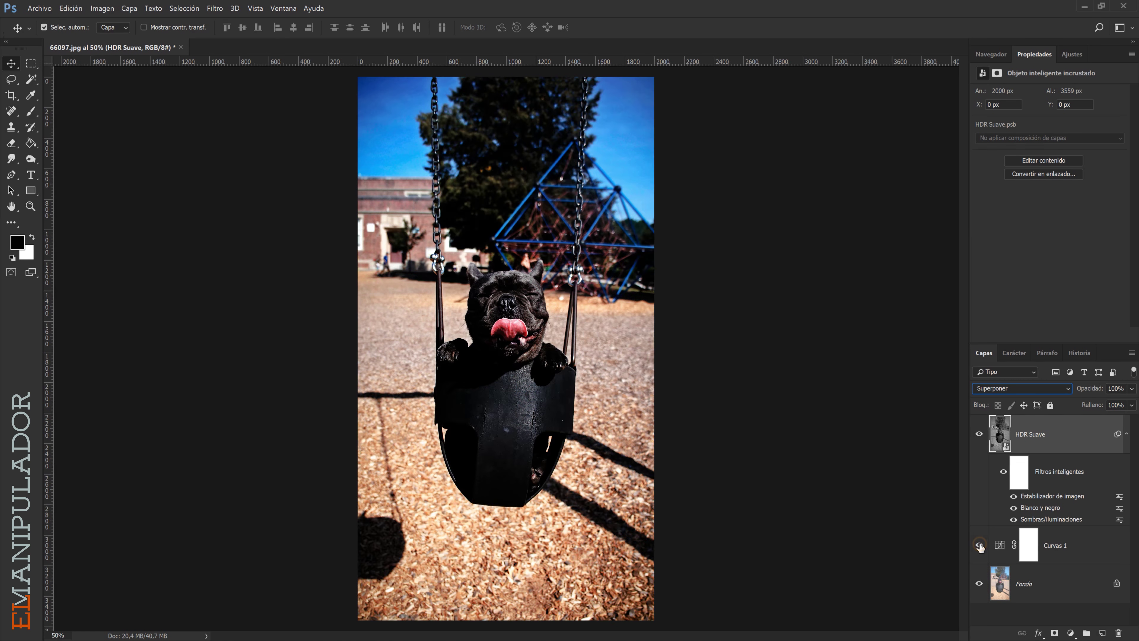